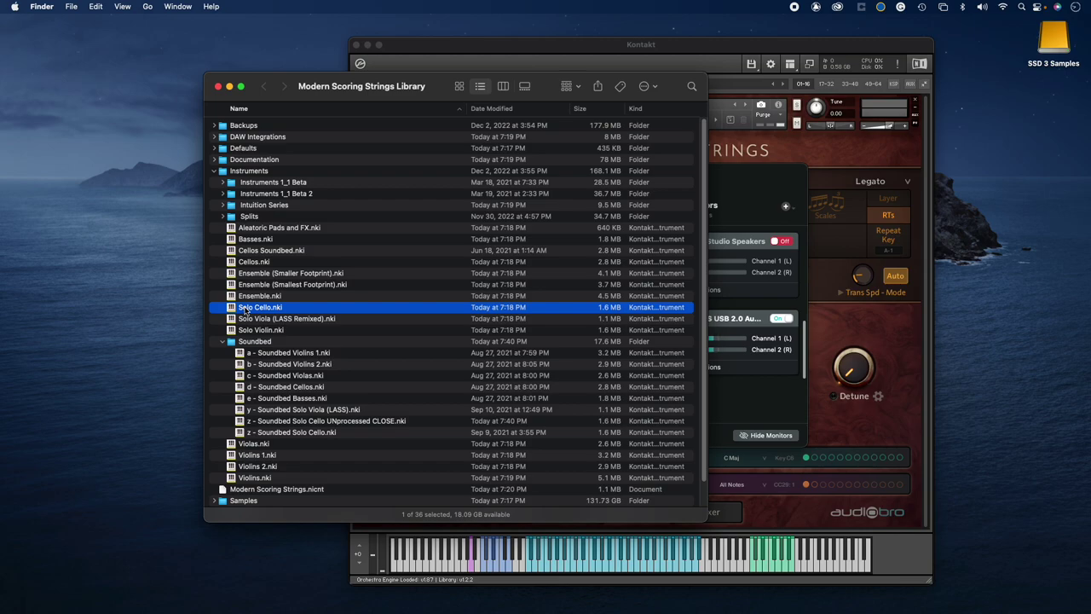
Load the MSS Solo Cello Unprocessed snapshot and turn off the active Tile, Tonality and Ensemble switcher slots
left_click(772, 435)
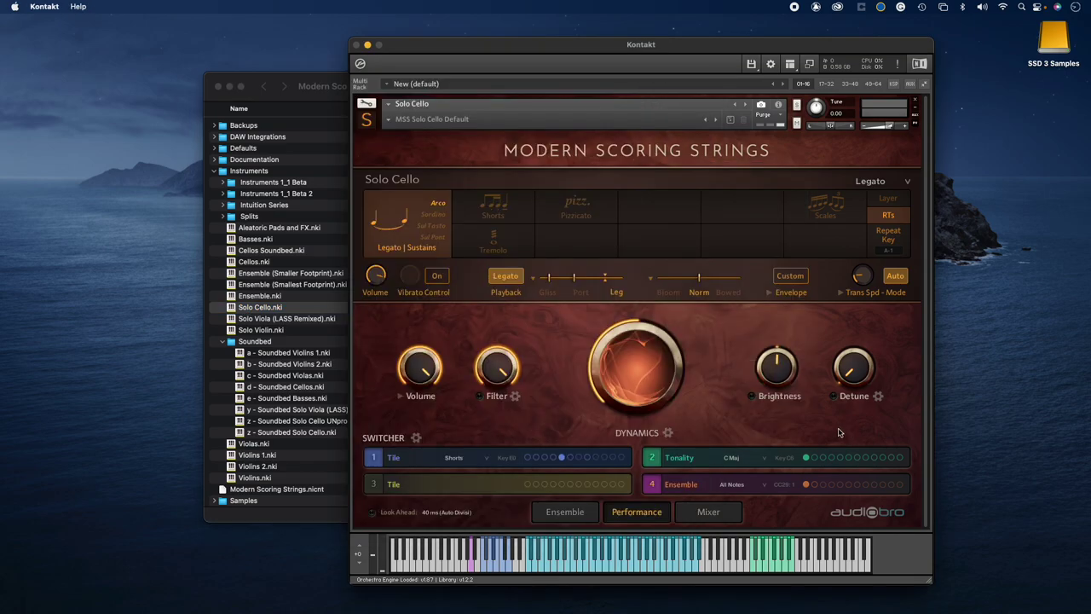
left_click(709, 512)
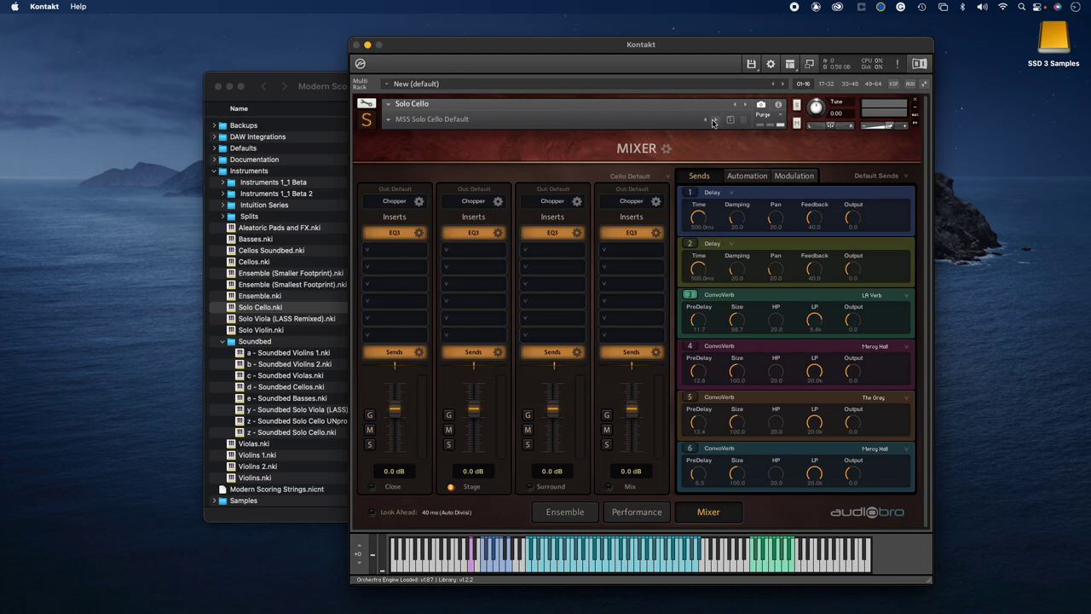
left_click(713, 120)
left_click(713, 121)
left_click(714, 122)
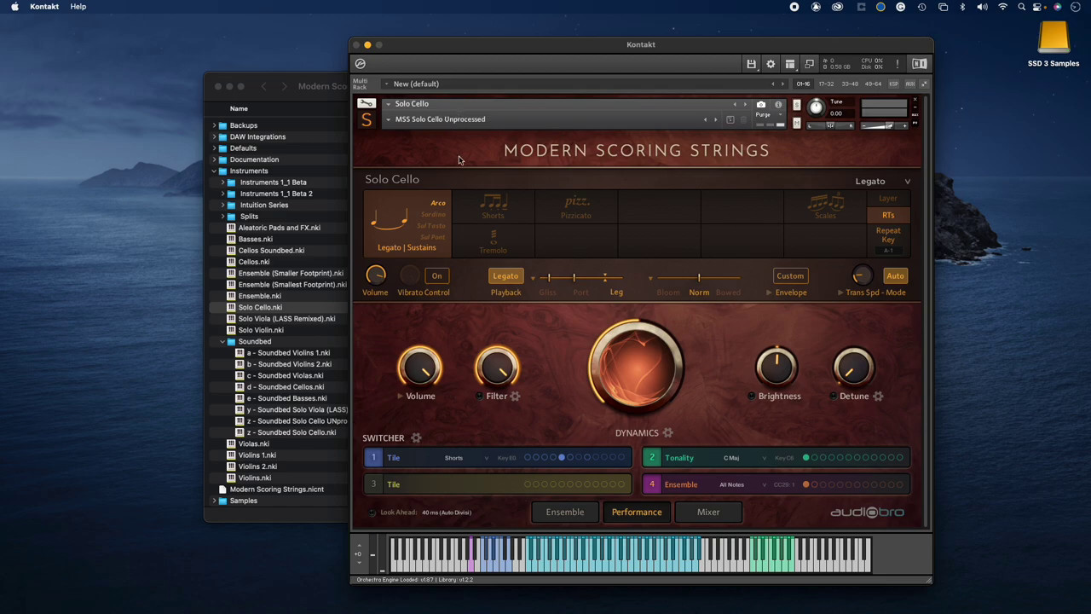
left_click(651, 457)
left_click(373, 458)
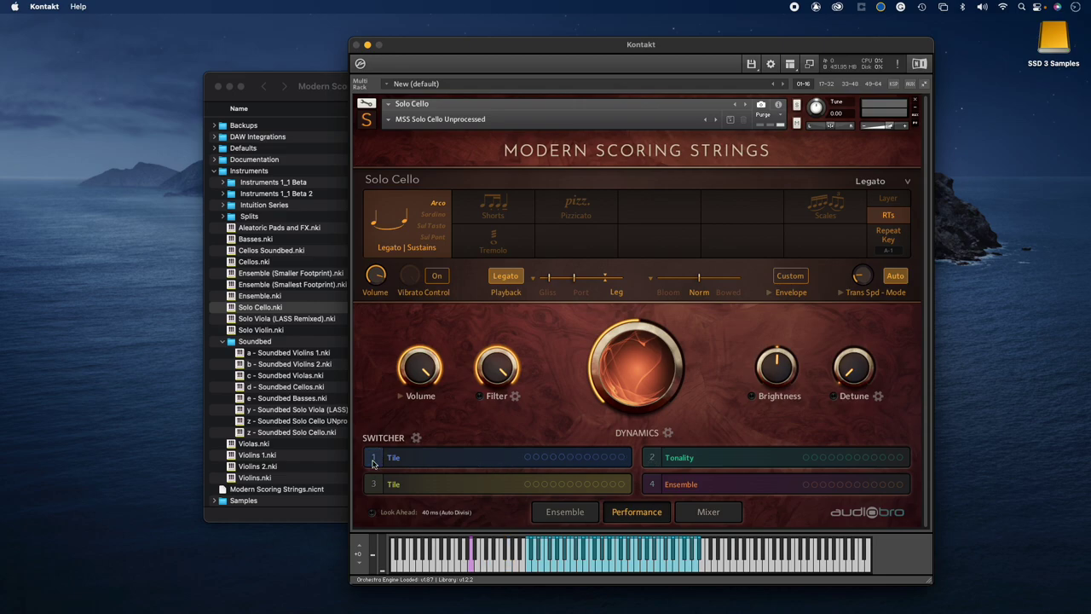
Show the Dynamics settings and turn off Dyn Sync for the Volume control
left_click(667, 432)
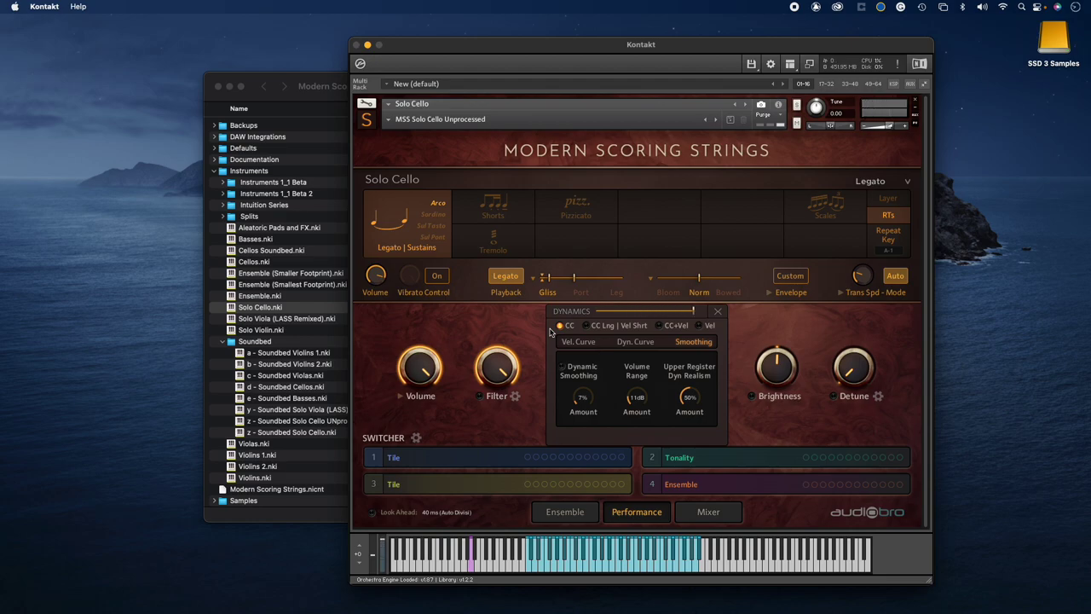
left_click(400, 396)
left_click(442, 419)
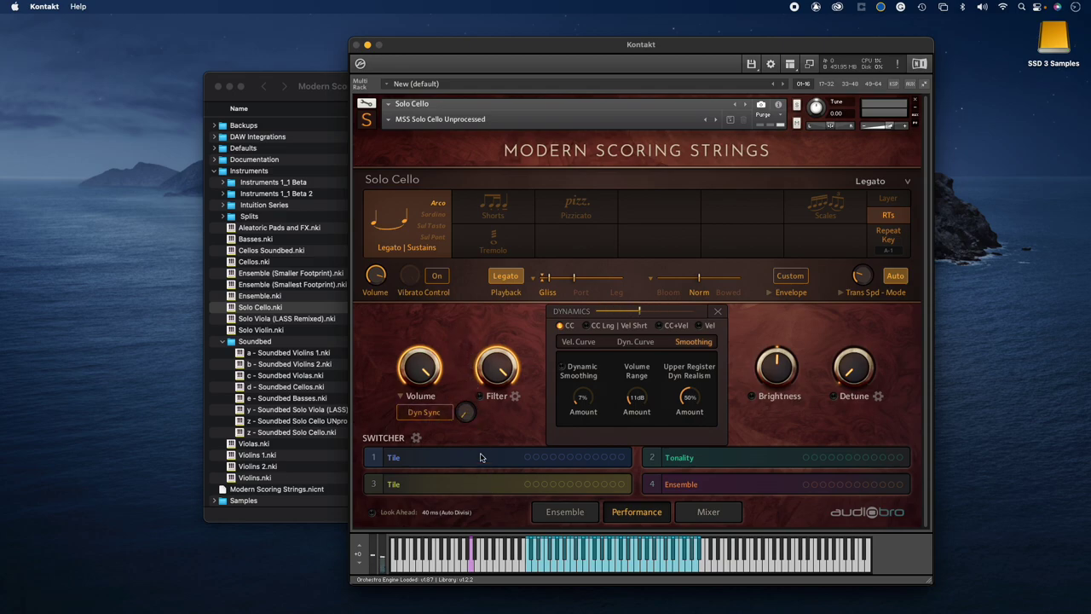
Select the Shorts articulation, try a manual Tighten amount, and return the Tighten mode to Auto
left_click(499, 201)
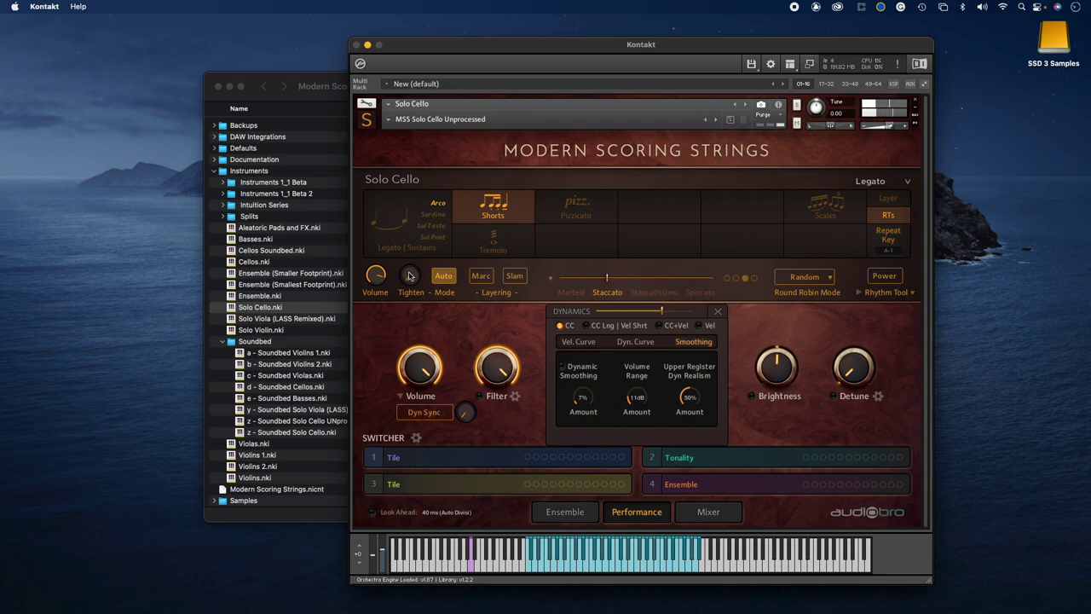
left_click(436, 277)
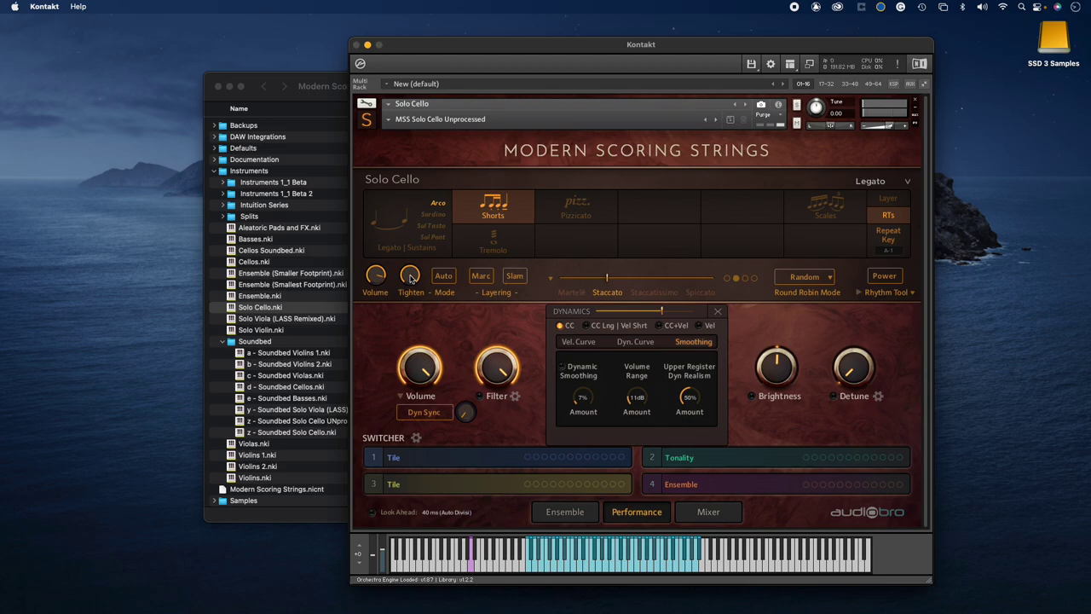
left_click_drag(410, 279, 420, 341)
left_click(446, 280)
Compare the cello's short notes with RTs off and on, ending with RTs on
left_click(906, 215)
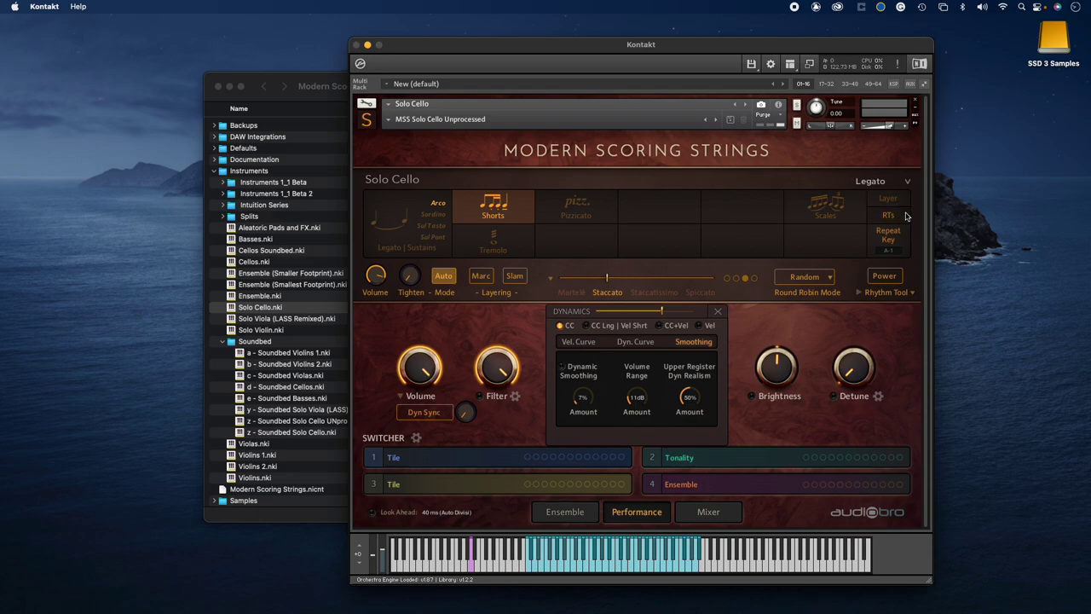
left_click(896, 223)
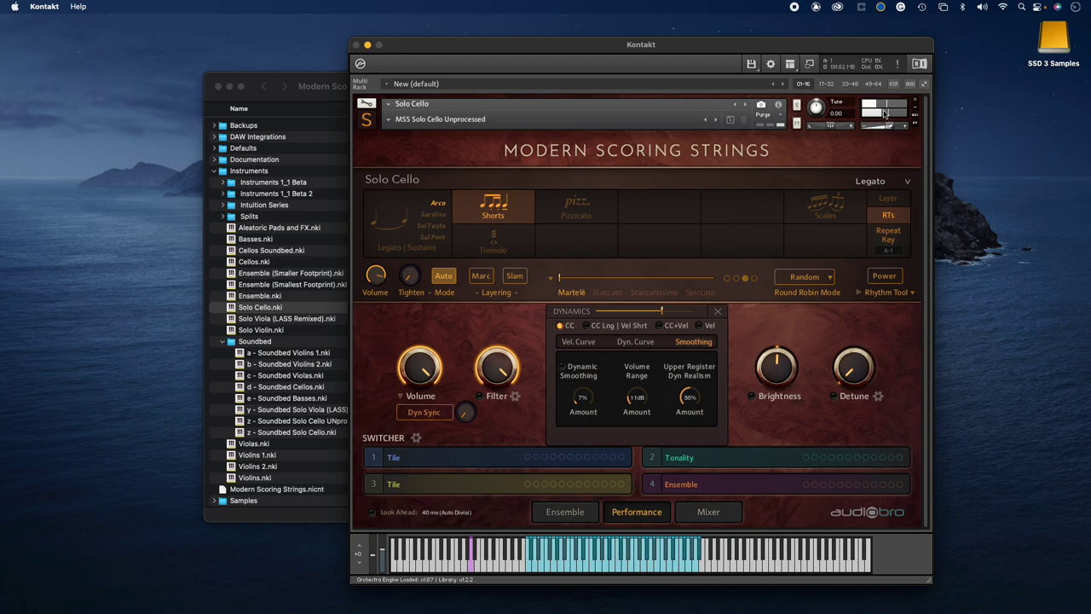
left_click(903, 220)
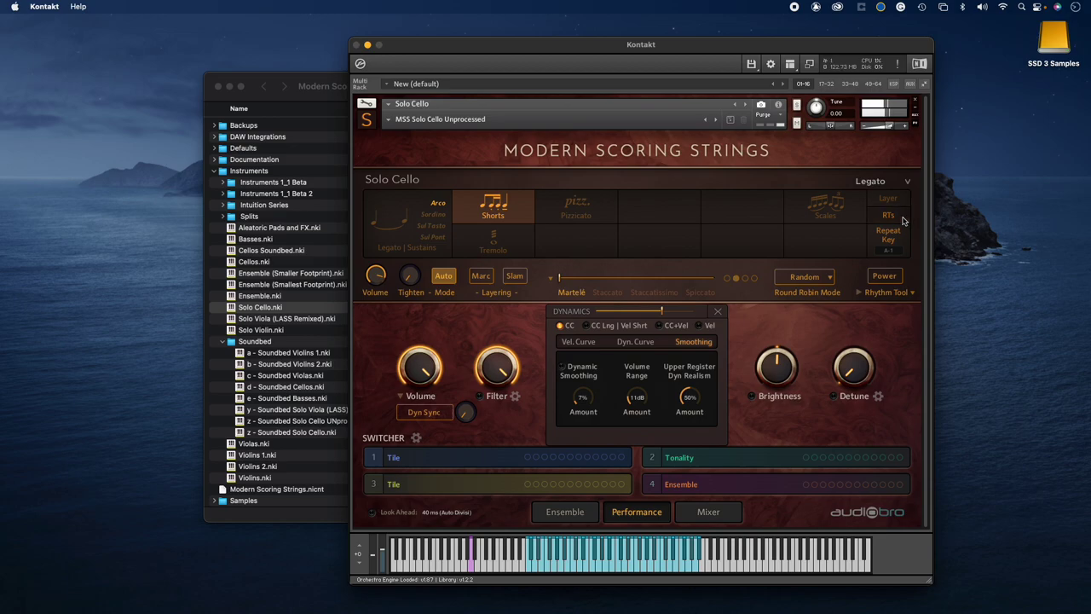
left_click(903, 221)
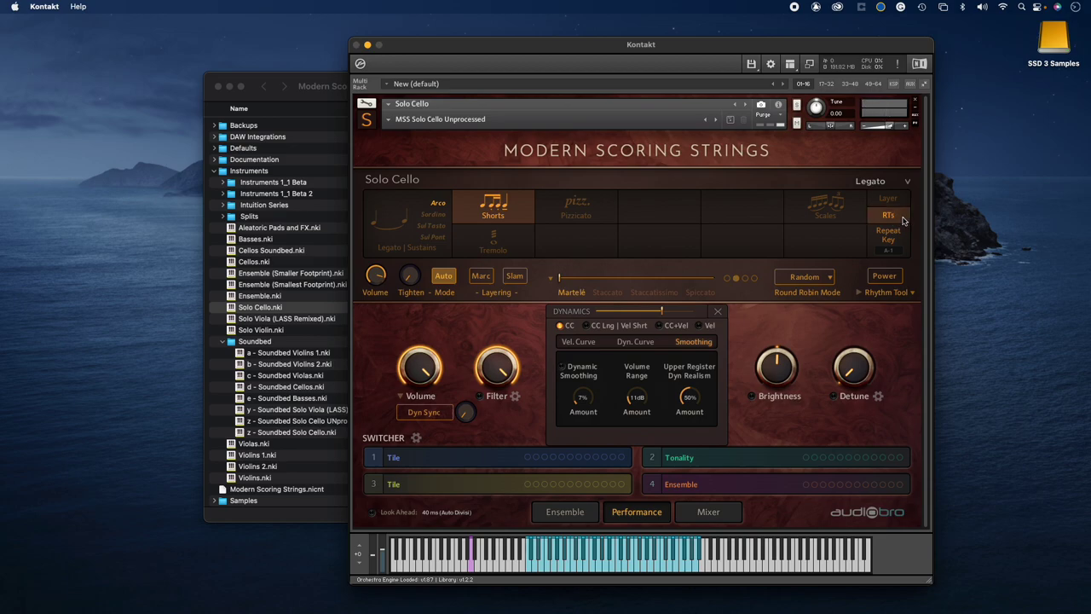
Set the Shorts round robin mode to Linear and check the Rhythm Tool settings
left_click(828, 279)
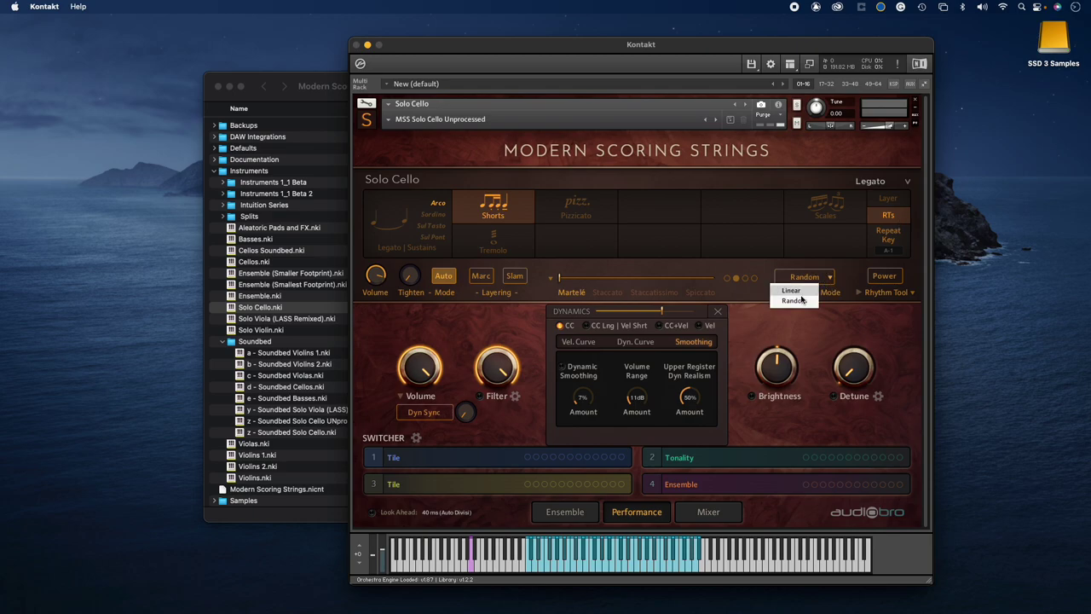
left_click(790, 292)
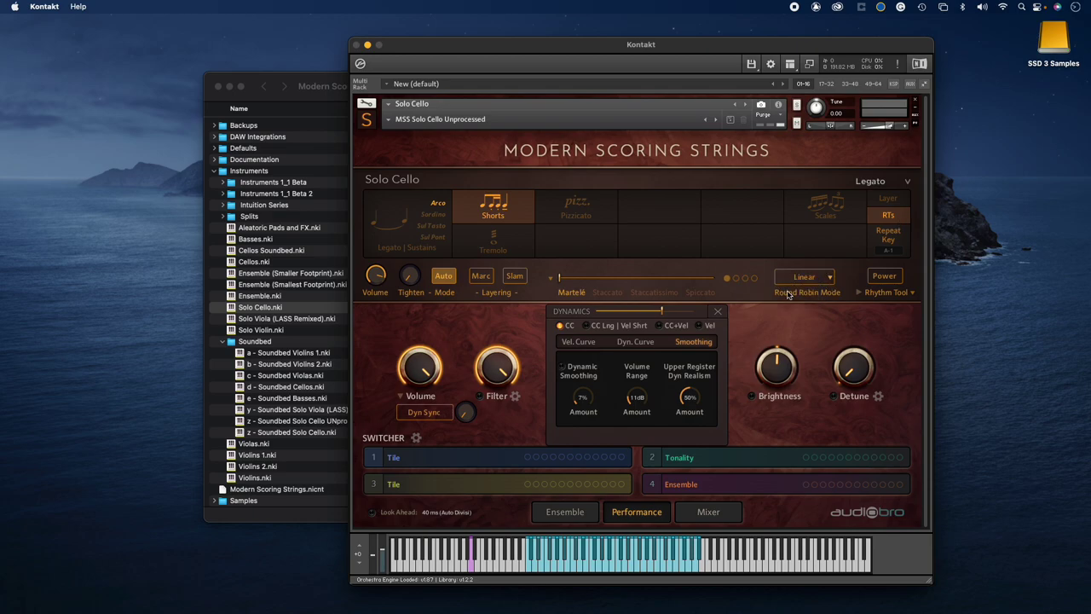
left_click(859, 293)
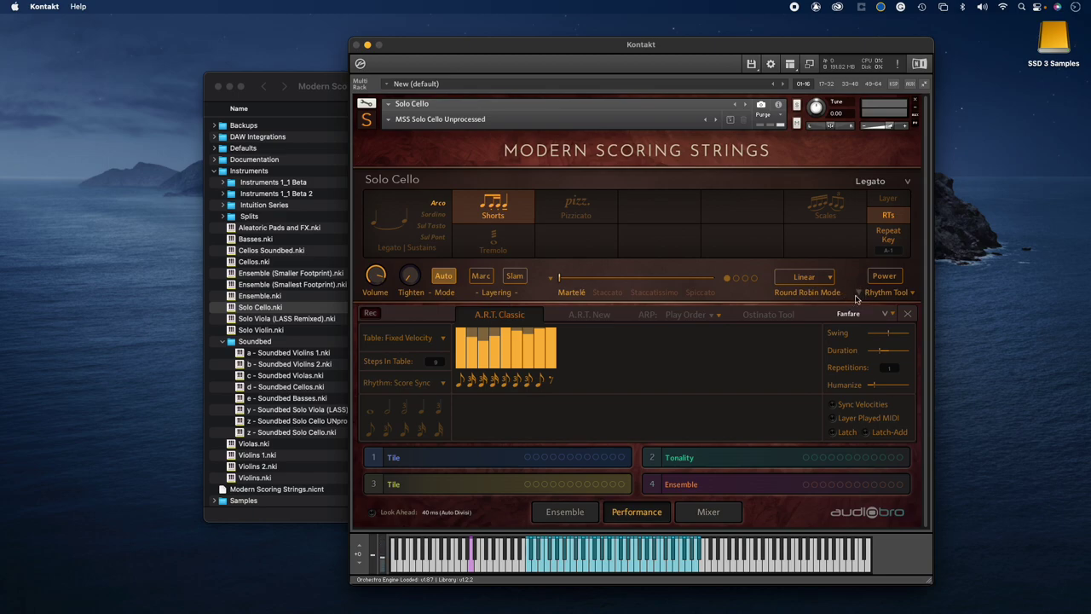
left_click(859, 292)
Turn off Auto Divisi and switch the solo cello's active microphone from Stage to Close
left_click(556, 511)
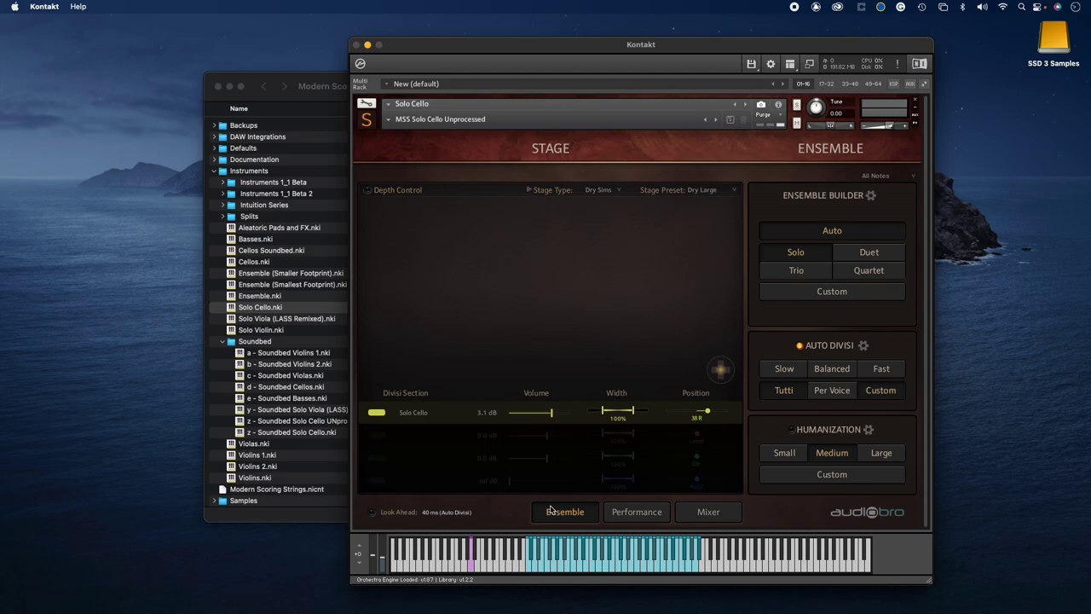
left_click(798, 346)
left_click(730, 507)
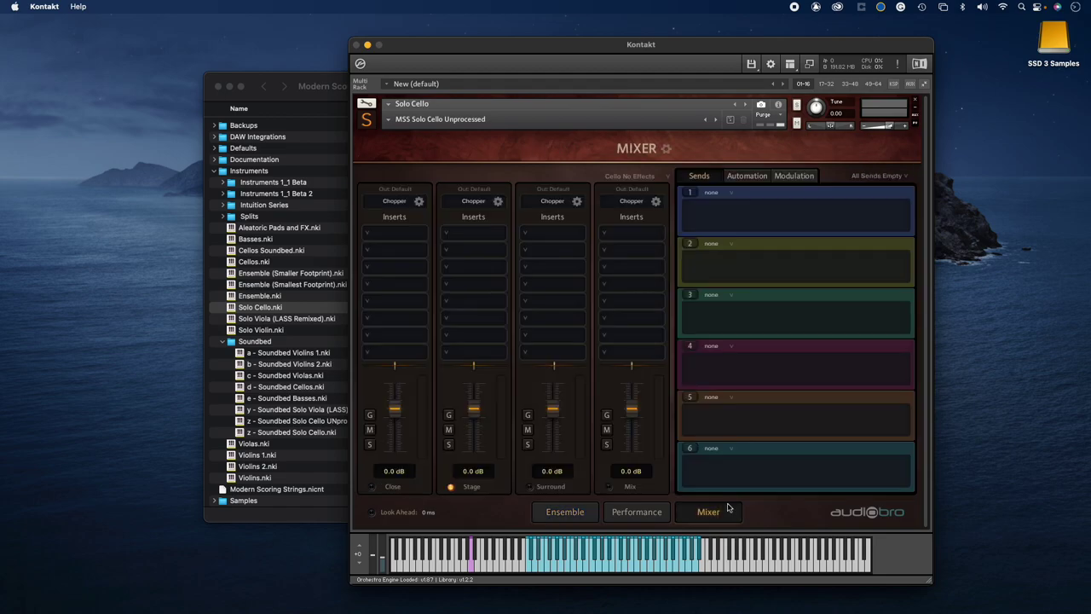
left_click(372, 487)
left_click(591, 515)
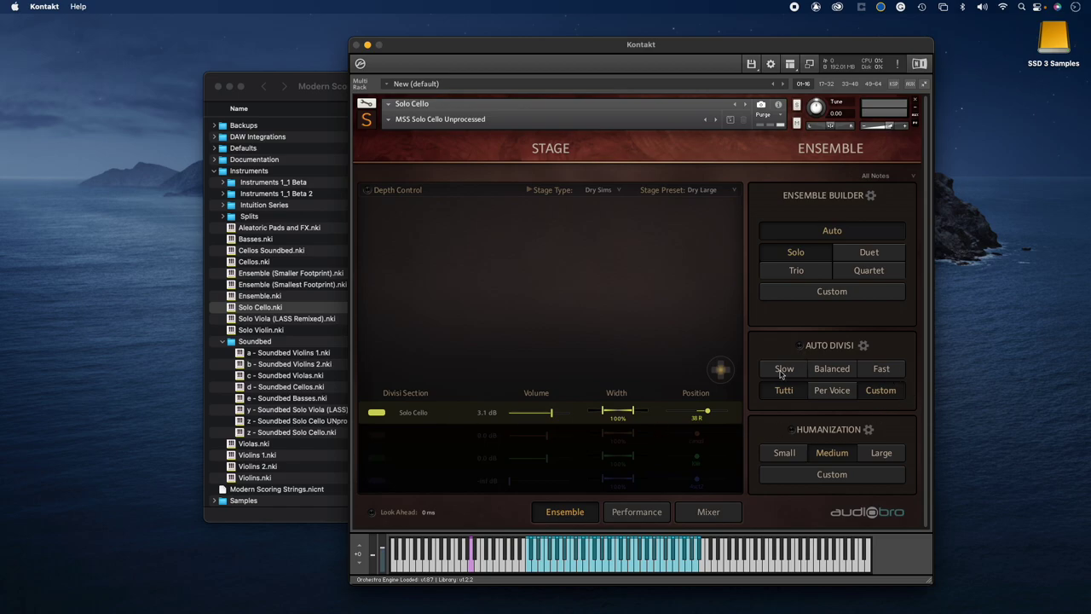
left_click(653, 518)
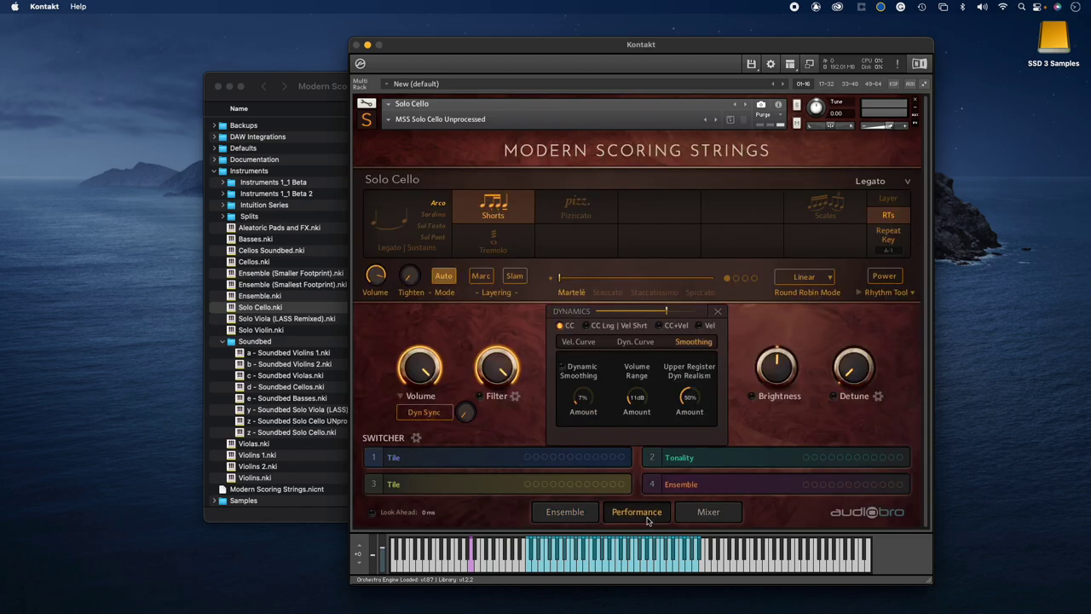
Turn on Slam layering for the solo cello's Shorts articulation
right_click(518, 278)
left_click(532, 296)
right_click(517, 278)
left_click(531, 292)
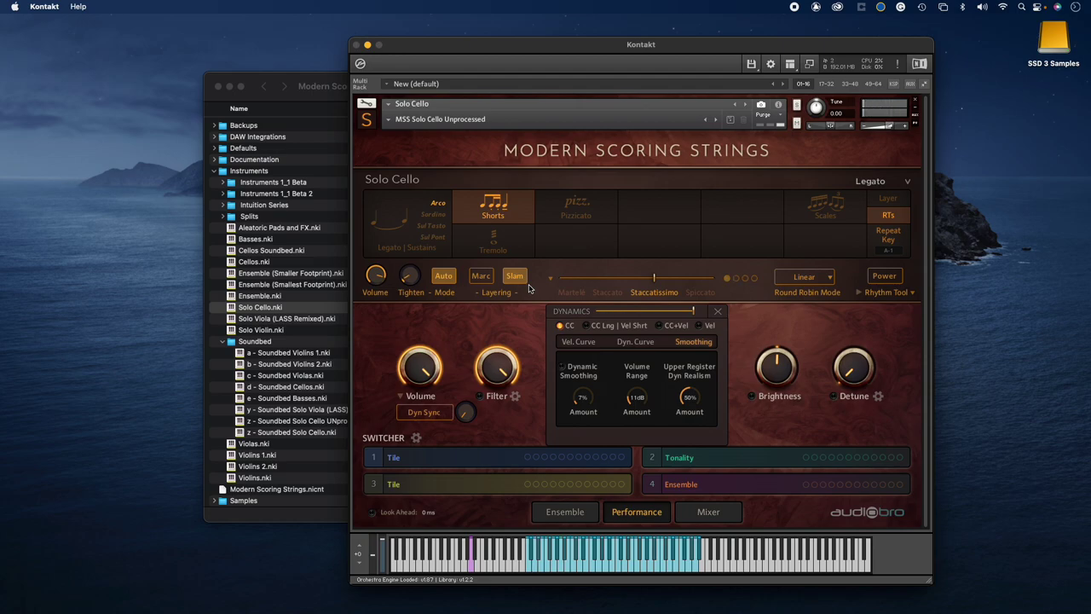
Check the cello's mixer and ensemble settings, and replace the loaded instrument with Solo Violin.nki
left_click(731, 513)
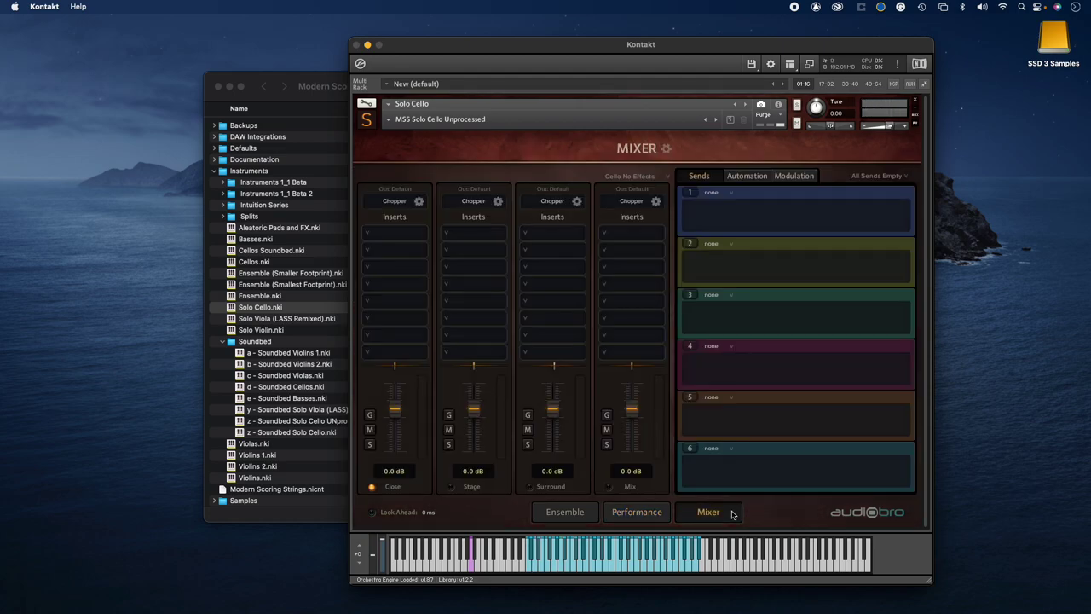
left_click(572, 520)
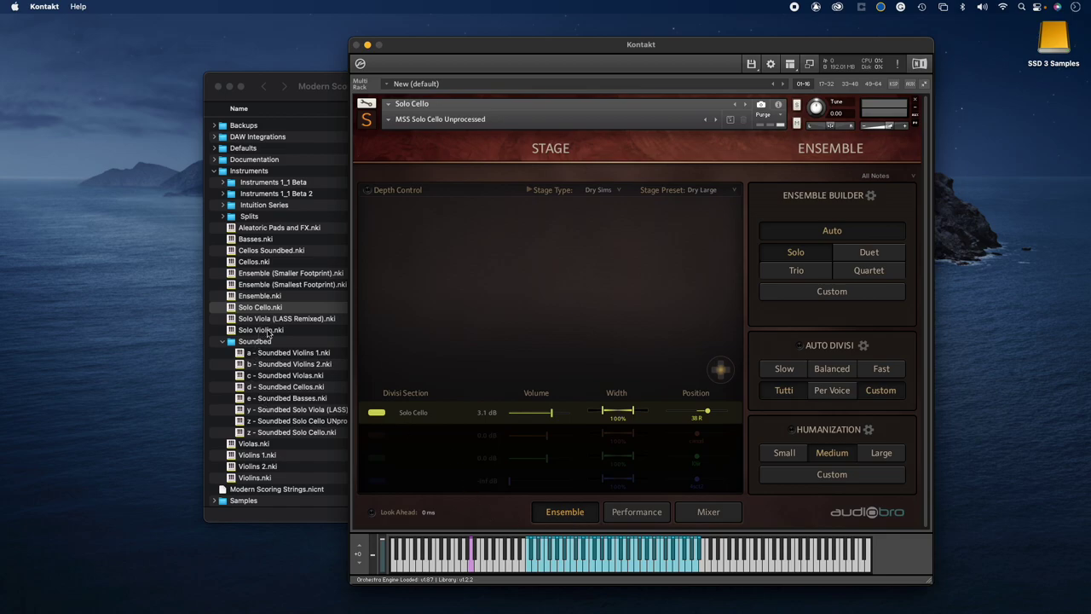
left_click_drag(267, 333, 529, 302)
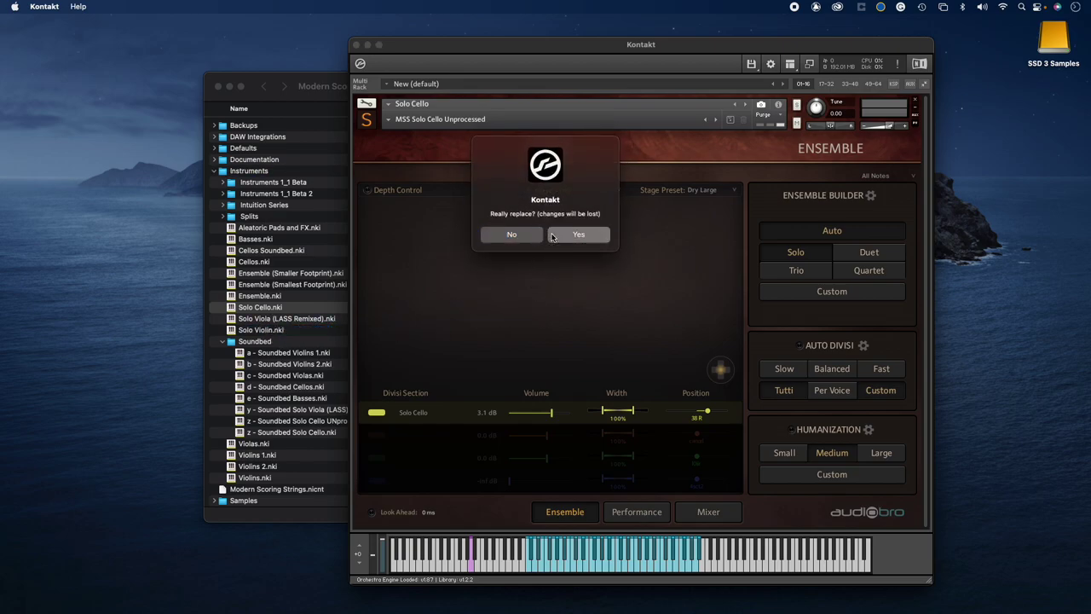
left_click(577, 235)
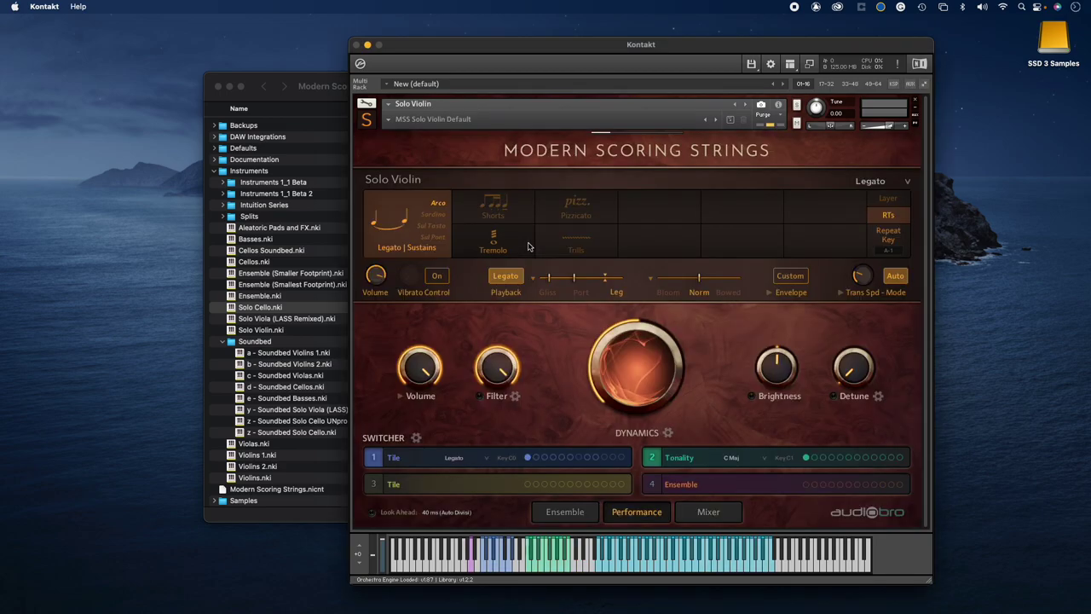
left_click(493, 204)
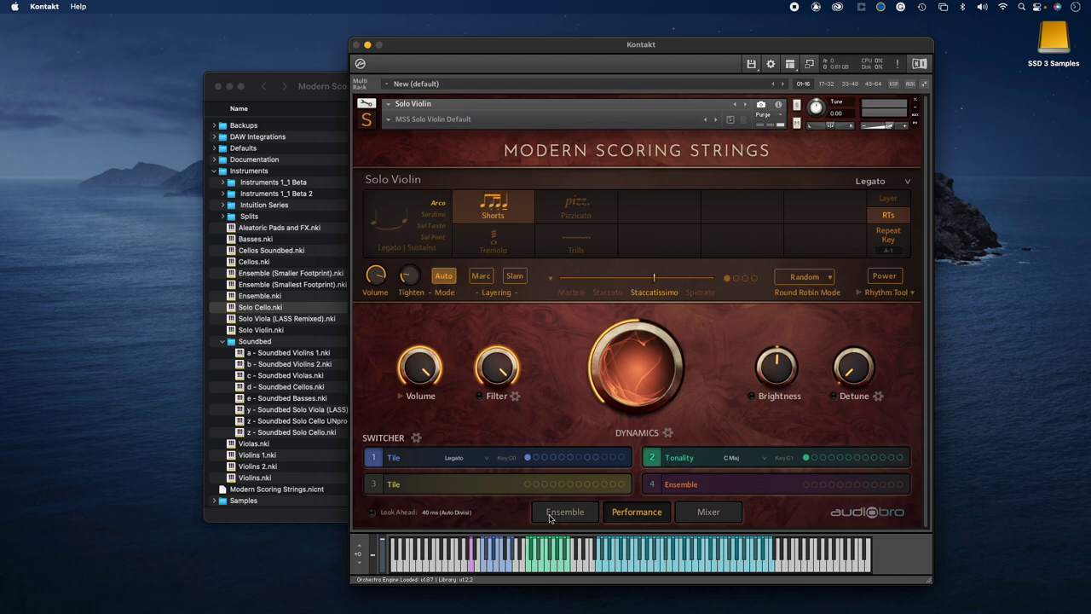
left_click(373, 458)
left_click(652, 458)
left_click(695, 511)
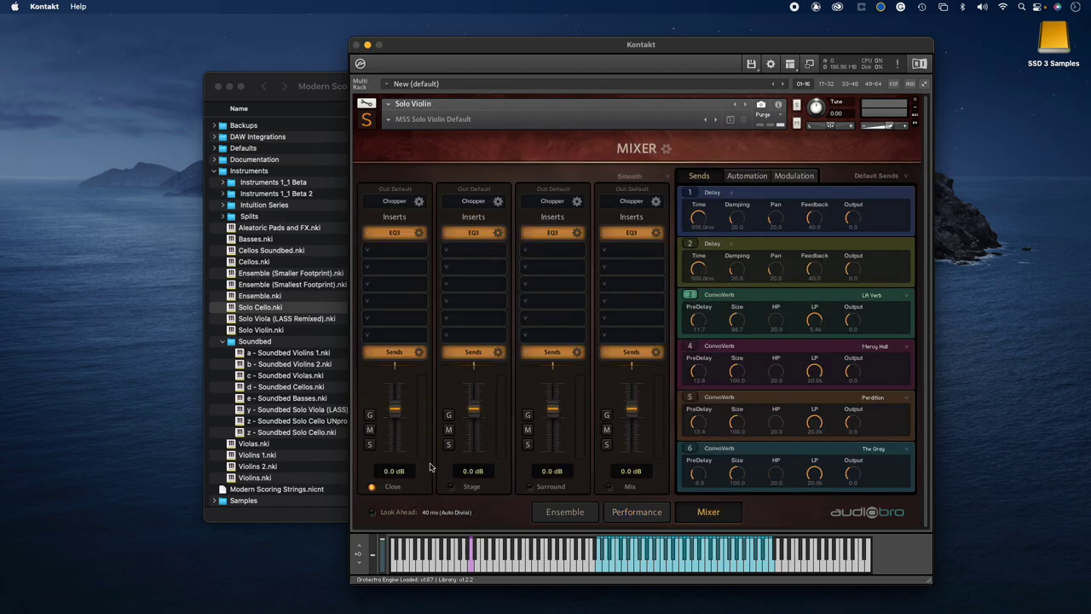
Load the MSS Solo Violin Unprocessed snapshot and turn off the Tile and Tonality switchers in slots 1 and 2
left_click(716, 120)
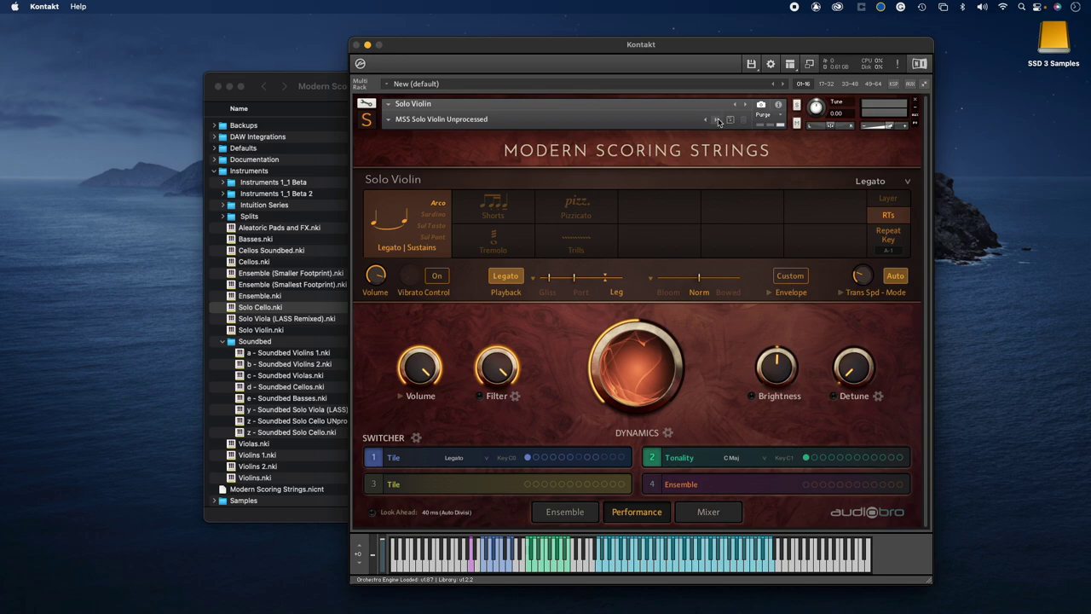
left_click(652, 458)
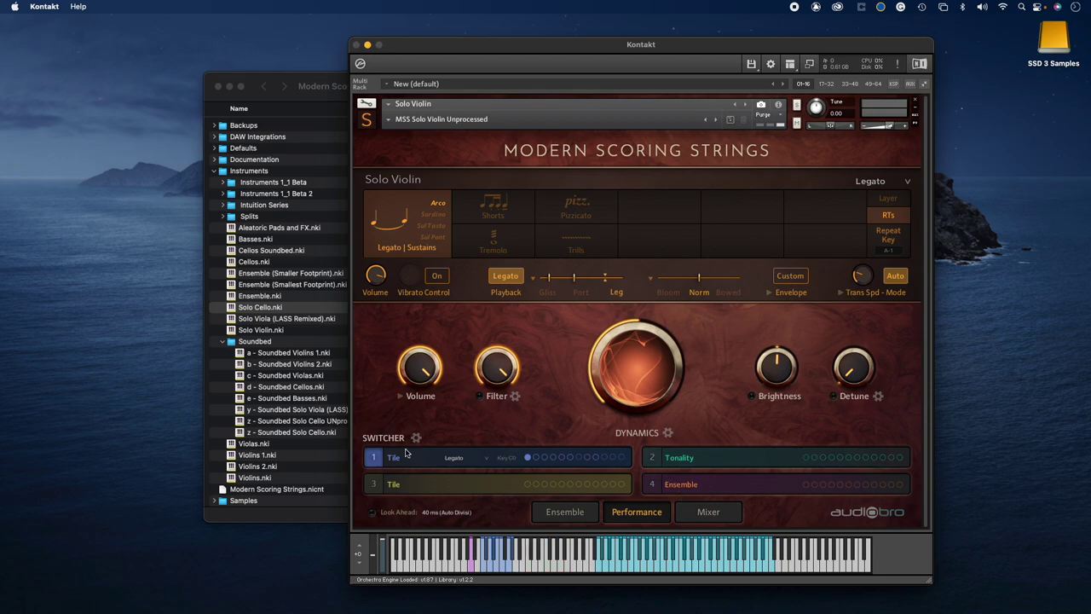
left_click(373, 457)
Select the violin's Shorts articulation and set its round robin mode to Linear, checking the mixer along the way
left_click(493, 205)
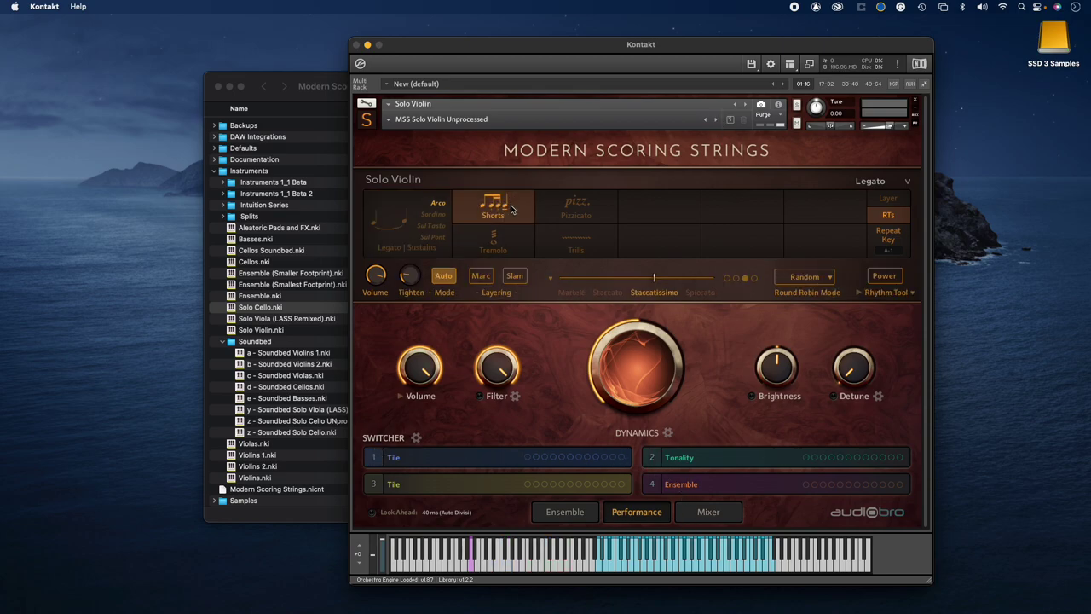
left_click(709, 513)
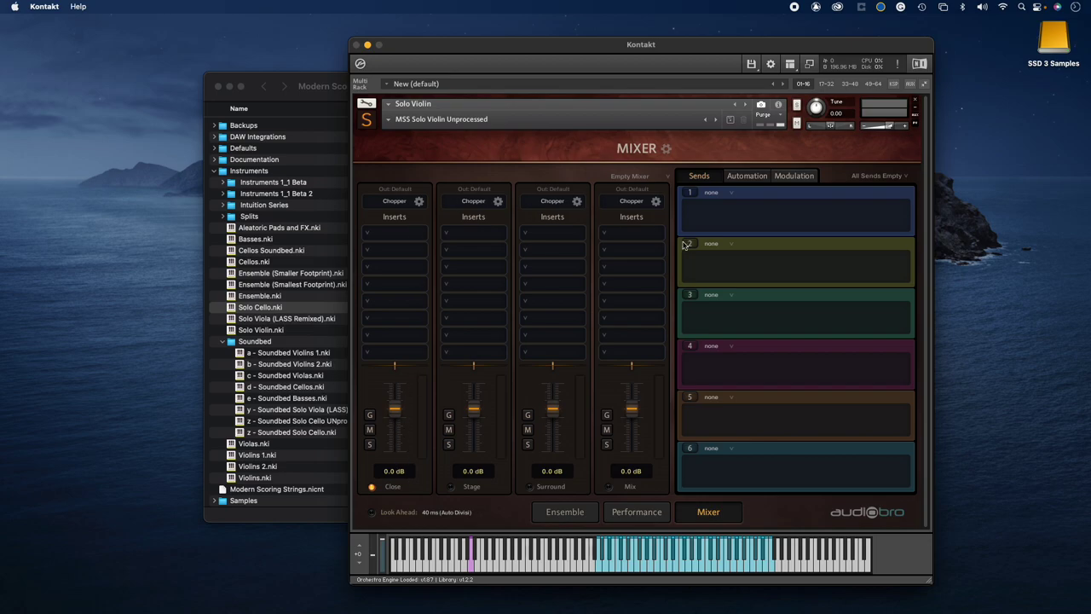
left_click(646, 516)
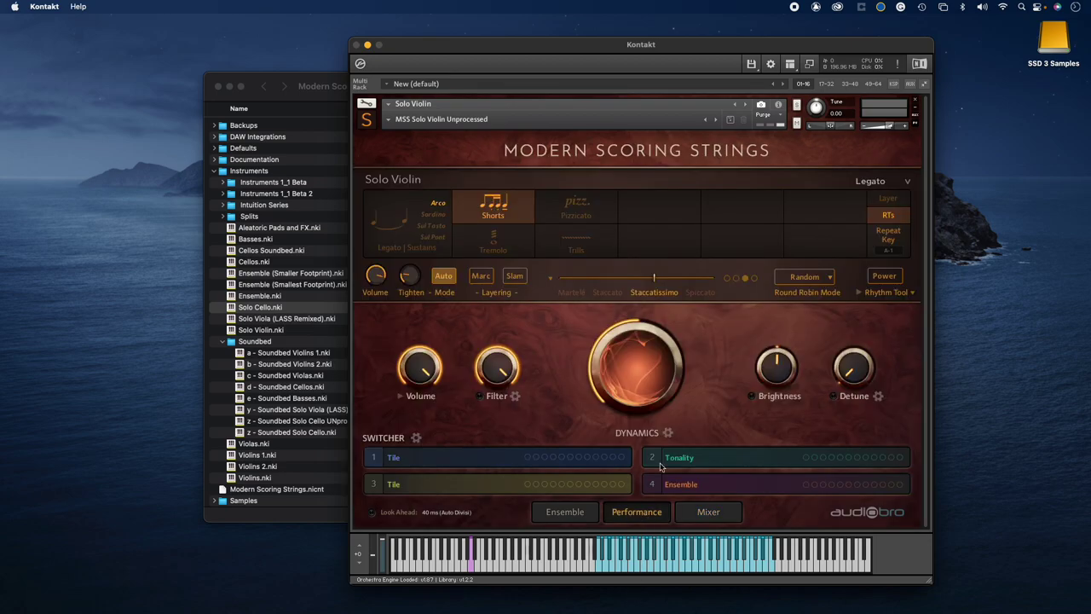
left_click(806, 279)
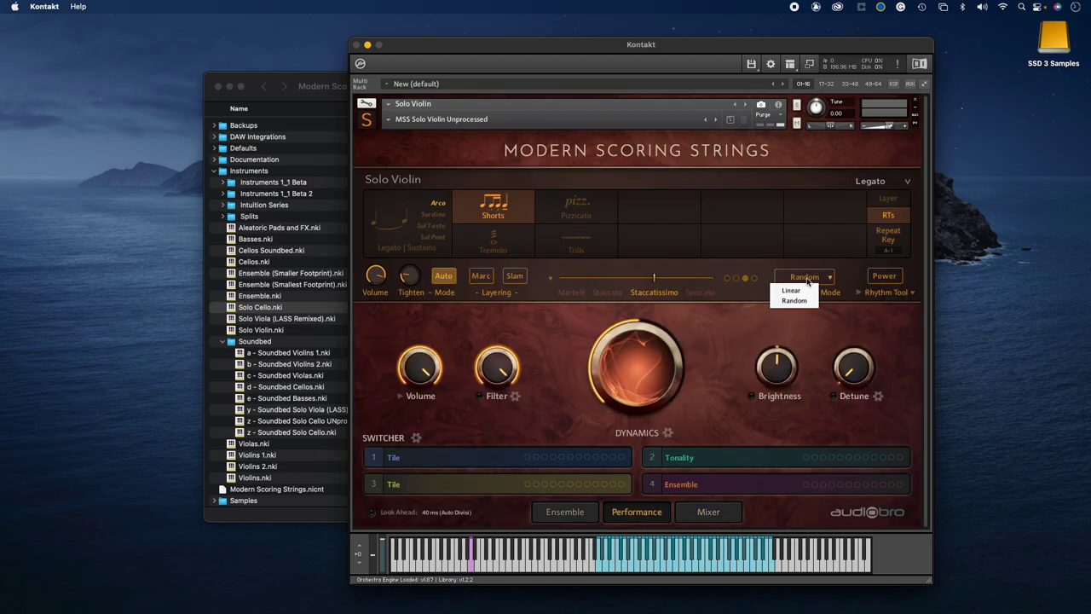
left_click(793, 291)
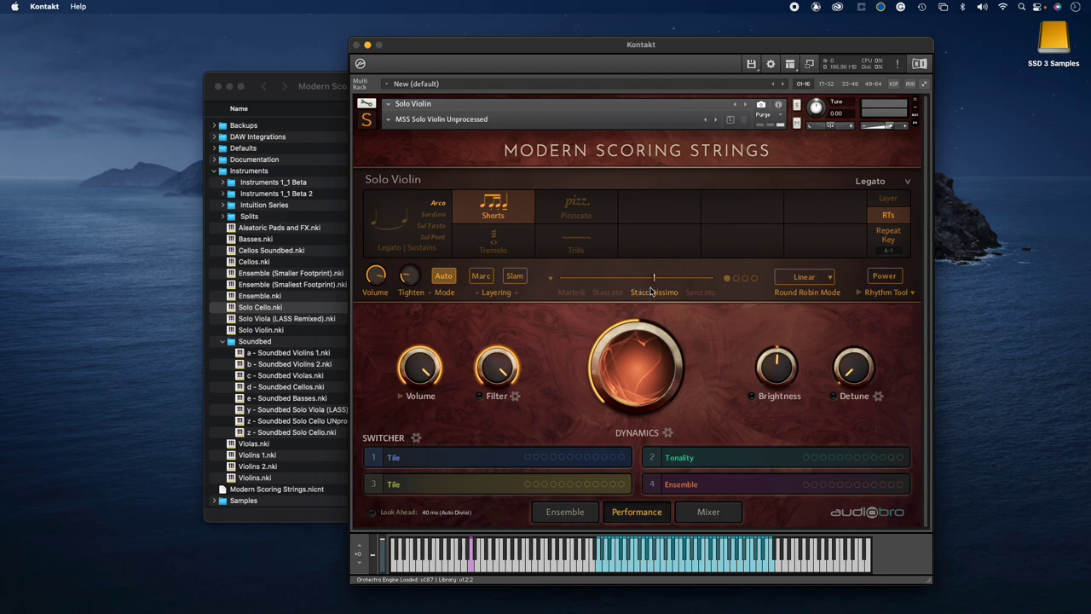
Try Slam layering on the solo violin's Shorts articulation
left_click(515, 278)
left_click(524, 281)
left_click(523, 281)
left_click(524, 282)
Show the solo violin's extra Volume options and its Dynamics settings
left_click(400, 395)
left_click(668, 432)
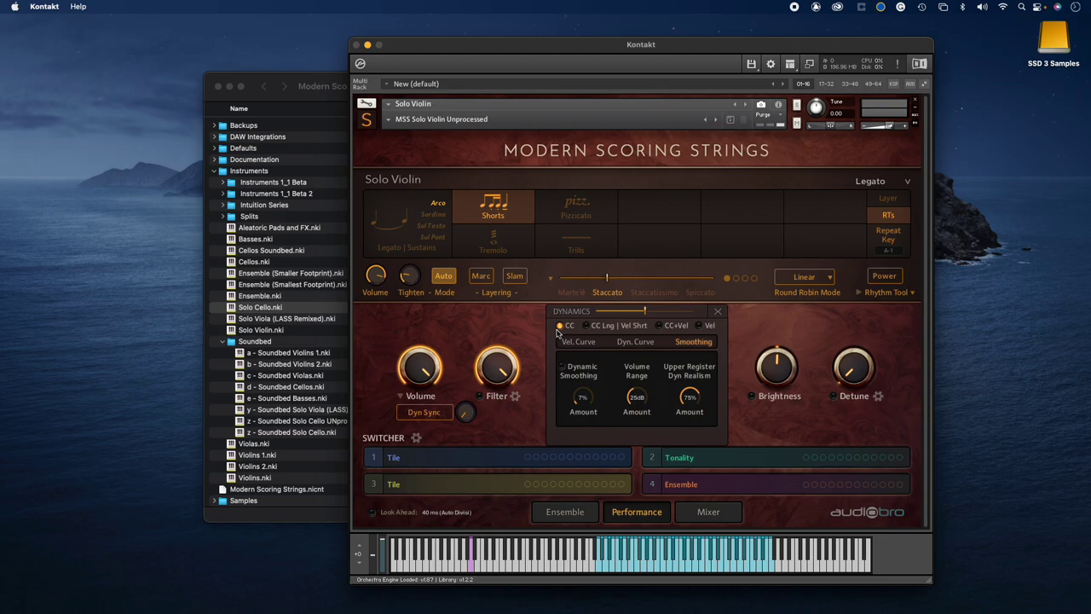
Turn off Auto Divisi for the solo violin, check its mixer, and return to the performance controls
left_click(570, 513)
left_click(799, 345)
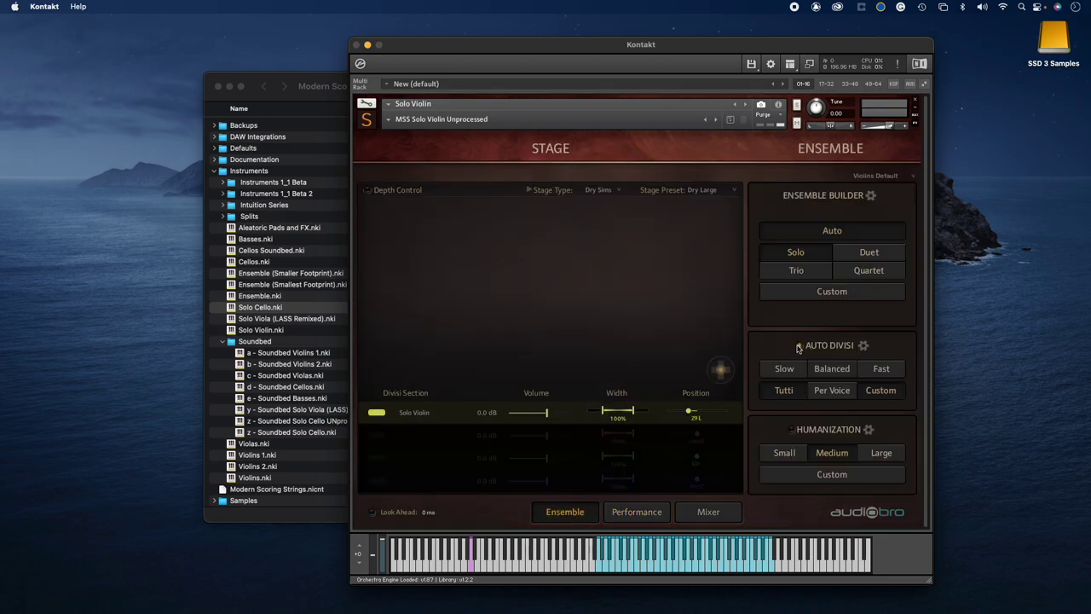
left_click(726, 520)
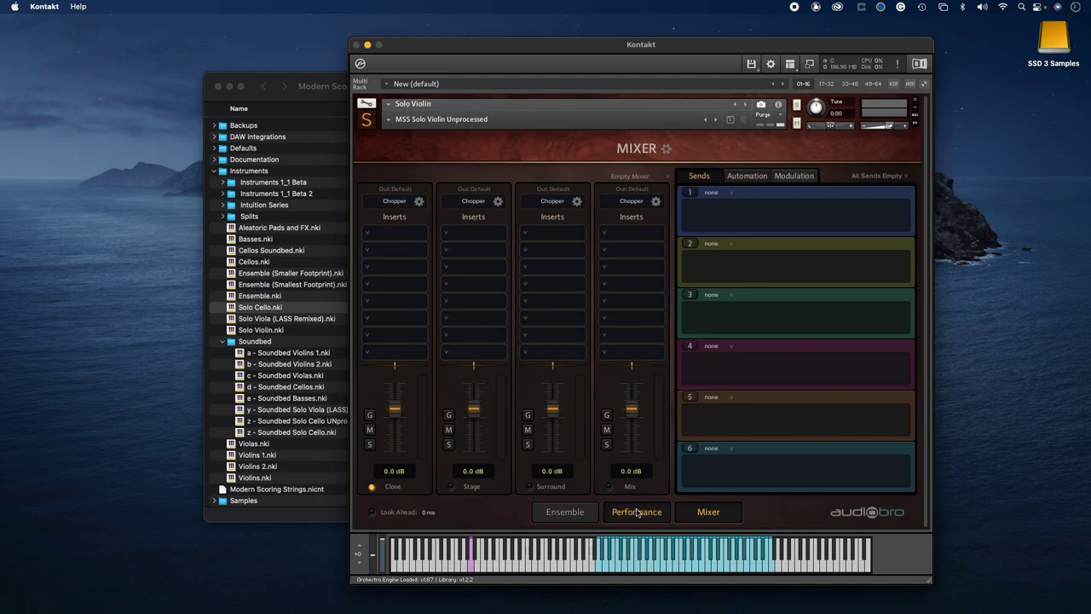
left_click(636, 512)
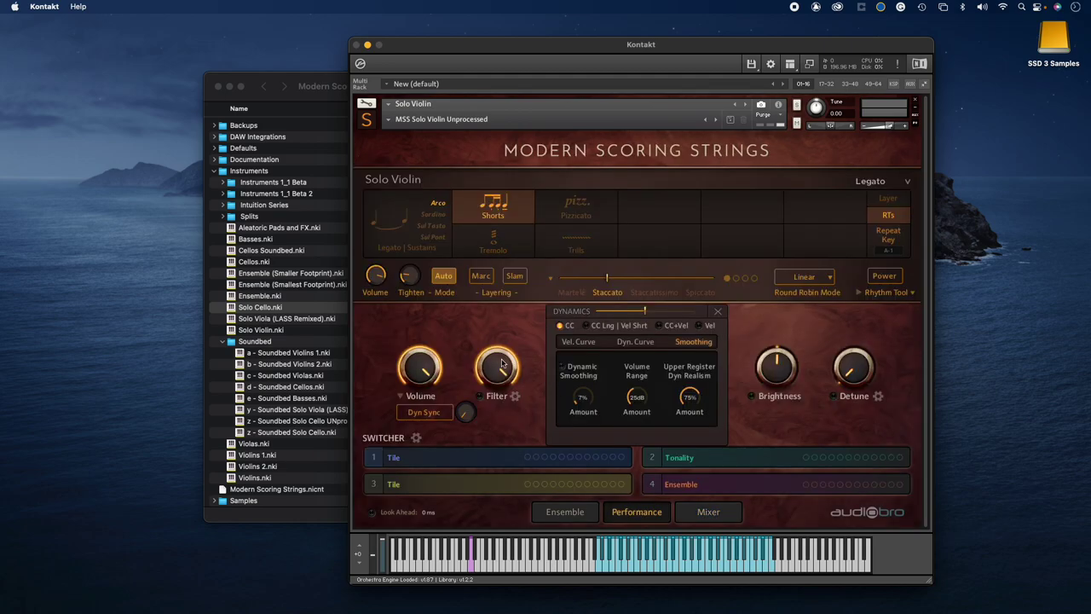